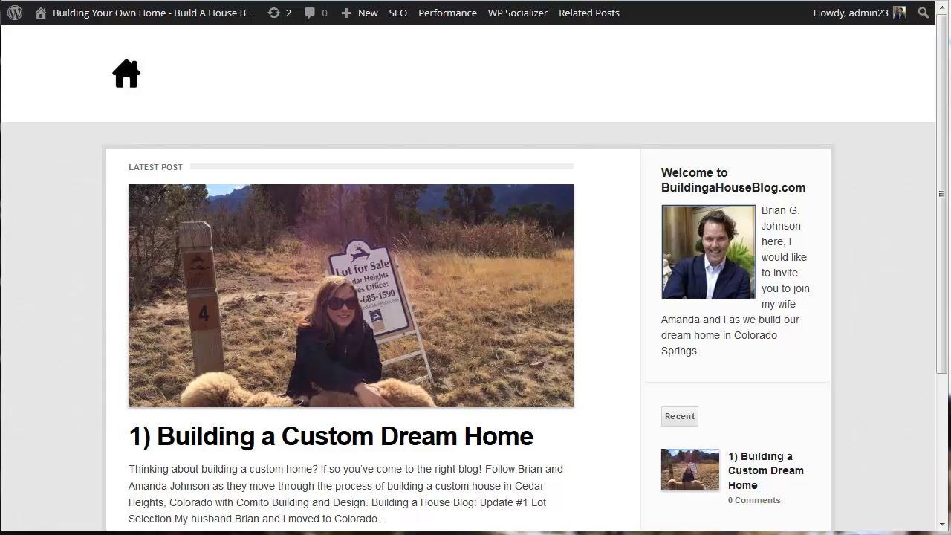
Go from the live blog to the admin Dashboard, then open Appearance > Widgets
{"action": "mouse_move", "coordinate": [101, 14]}
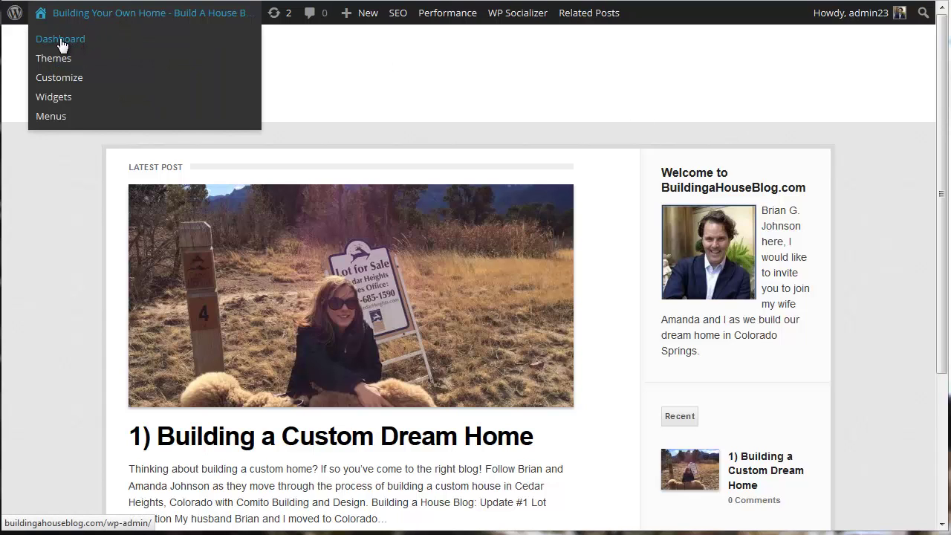
{"action": "left_click", "coordinate": [62, 46]}
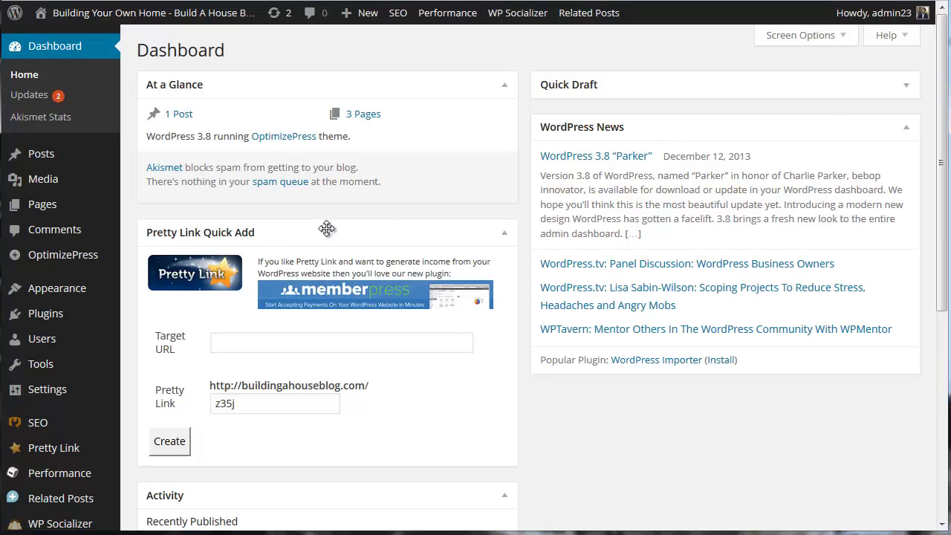
{"action": "mouse_move", "coordinate": [107, 290]}
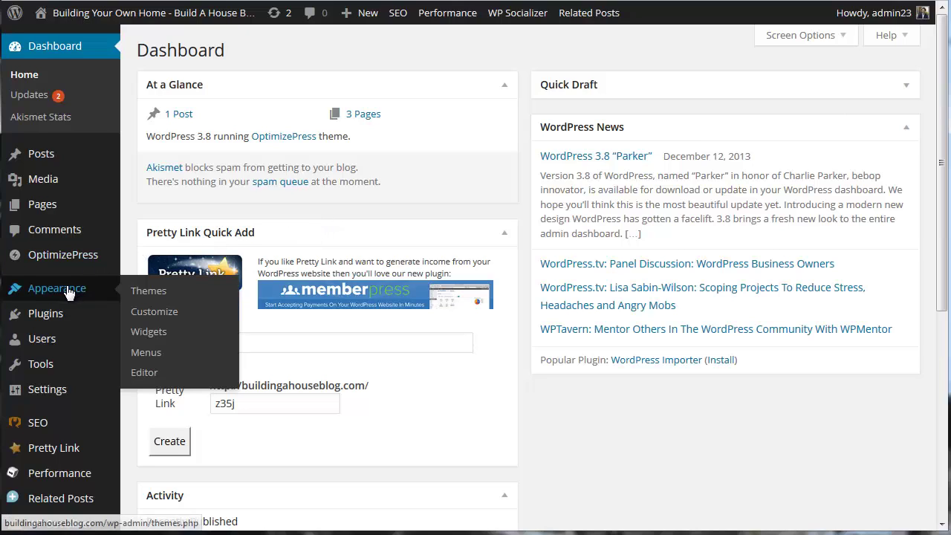
{"action": "left_click", "coordinate": [152, 333]}
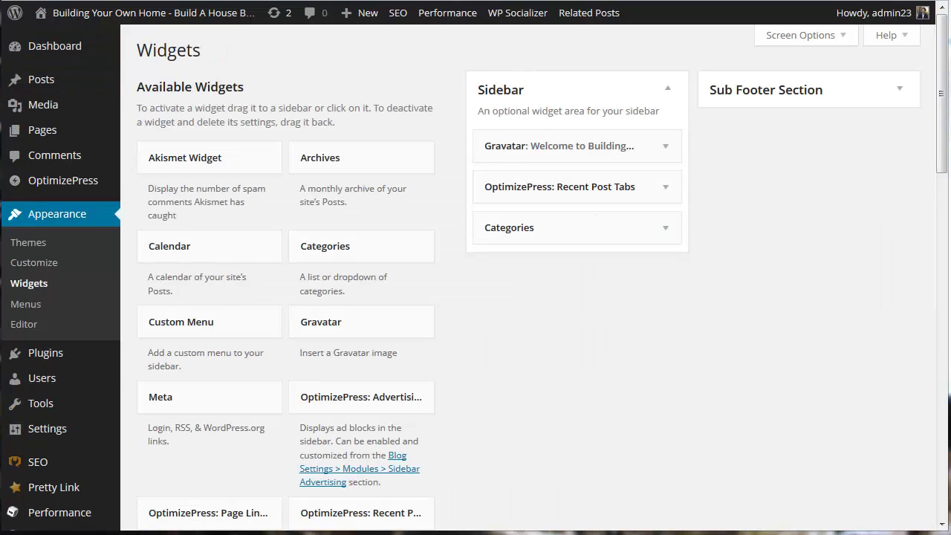
Highlight items on the Widgets admin page to point out the available widgets and Sidebar
{"action": "mouse_move", "coordinate": [707, 55]}
{"action": "left_mouse_down"}
{"action": "mouse_move", "coordinate": [694, 100]}
{"action": "mouse_move", "coordinate": [874, 150]}
{"action": "mouse_move", "coordinate": [869, 58]}
{"action": "mouse_move", "coordinate": [710, 65]}
{"action": "left_mouse_up"}
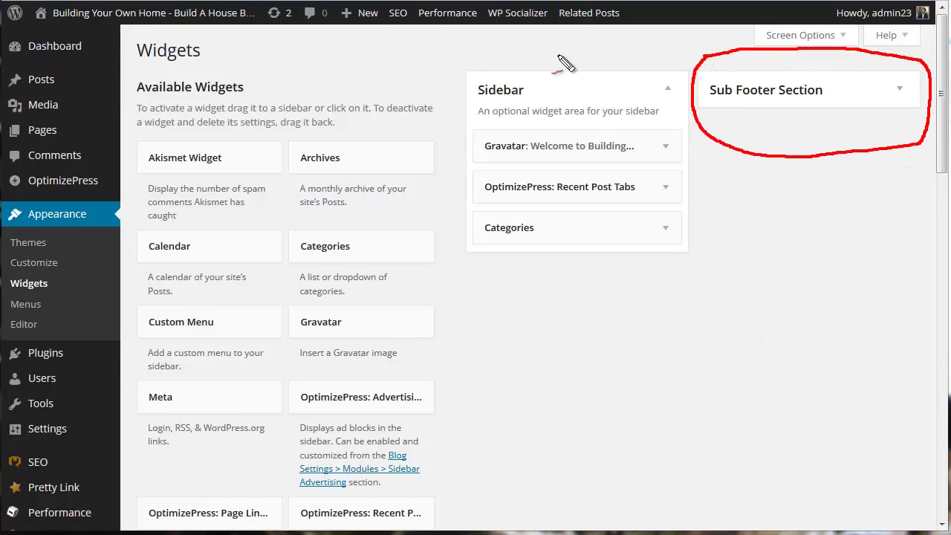
{"action": "mouse_move", "coordinate": [558, 55]}
{"action": "left_mouse_down"}
{"action": "mouse_move", "coordinate": [447, 183]}
{"action": "mouse_move", "coordinate": [671, 222]}
{"action": "mouse_move", "coordinate": [559, 34]}
{"action": "left_mouse_up"}
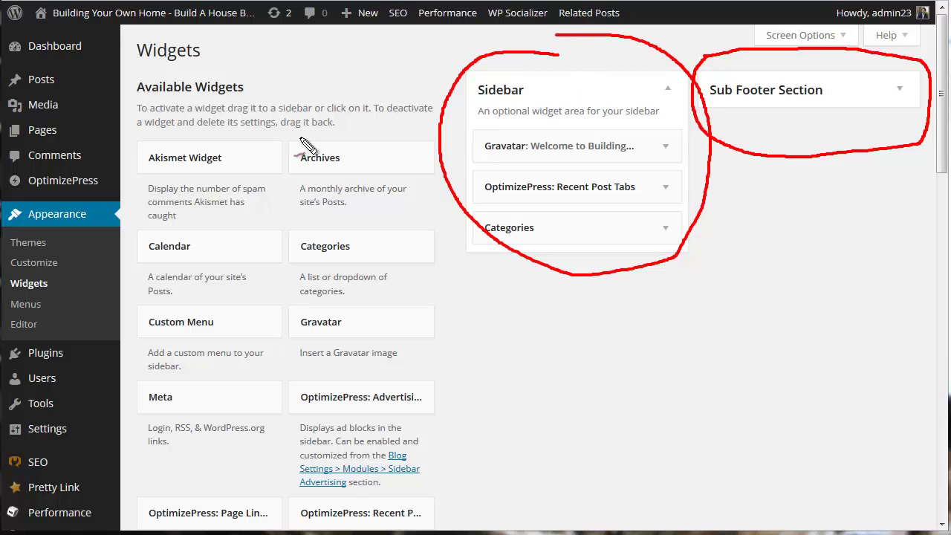
{"action": "mouse_move", "coordinate": [232, 61]}
{"action": "left_mouse_down"}
{"action": "mouse_move", "coordinate": [286, 38]}
{"action": "mouse_move", "coordinate": [396, 69]}
{"action": "mouse_move", "coordinate": [365, 69]}
{"action": "left_mouse_up"}
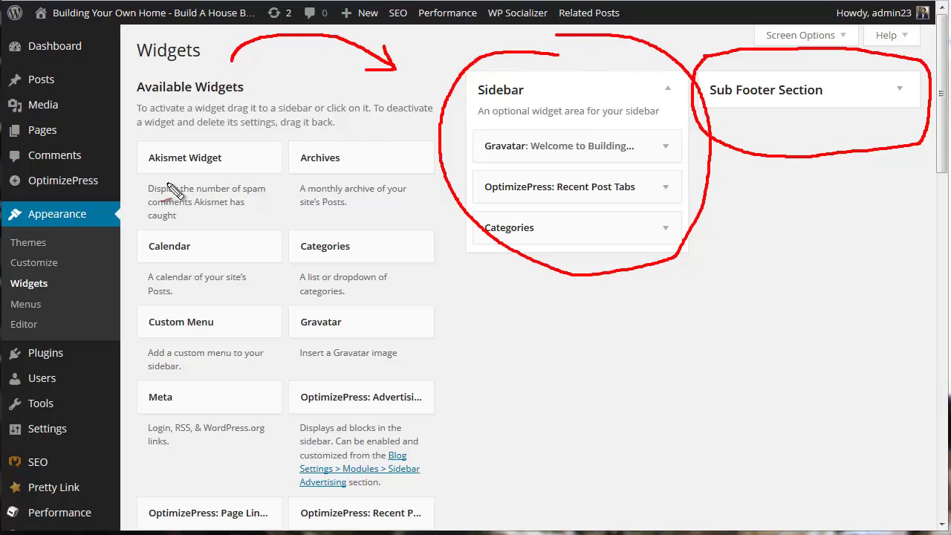
{"action": "left_click_drag", "start_coordinate": [137, 100], "coordinate": [218, 104]}
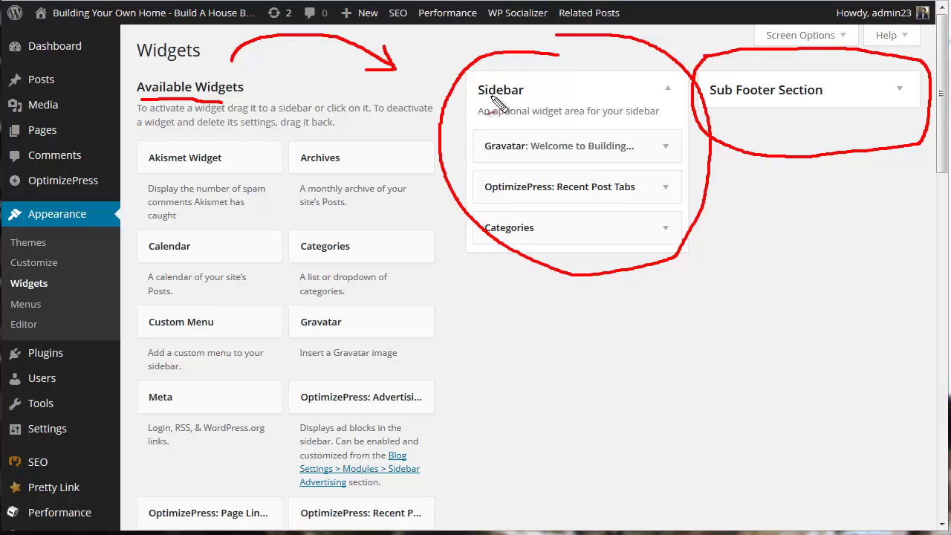
{"action": "left_click_drag", "start_coordinate": [470, 97], "coordinate": [522, 96]}
{"action": "key", "text": "Escape"}
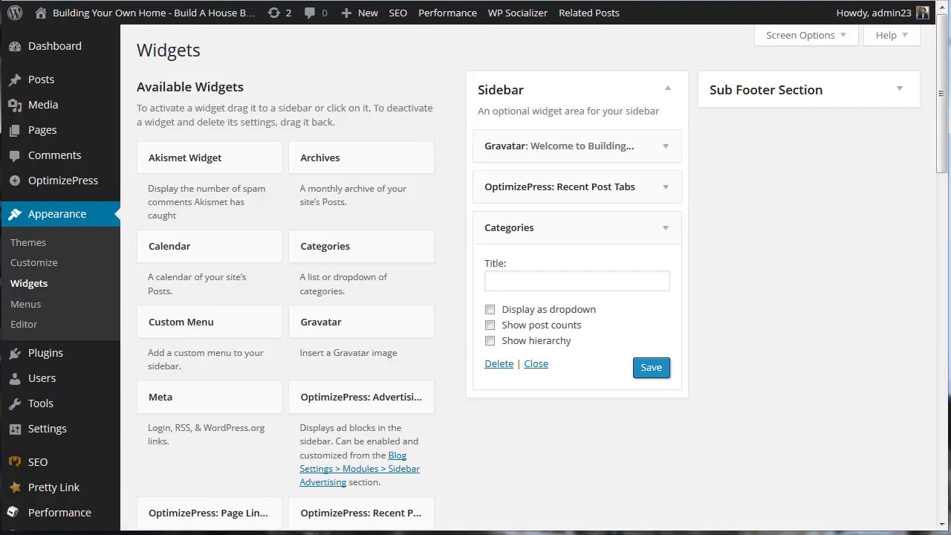
Open the live blog's front page in a new browser tab and switch to it
{"action": "right_click", "coordinate": [119, 15]}
{"action": "left_click", "coordinate": [222, 27]}
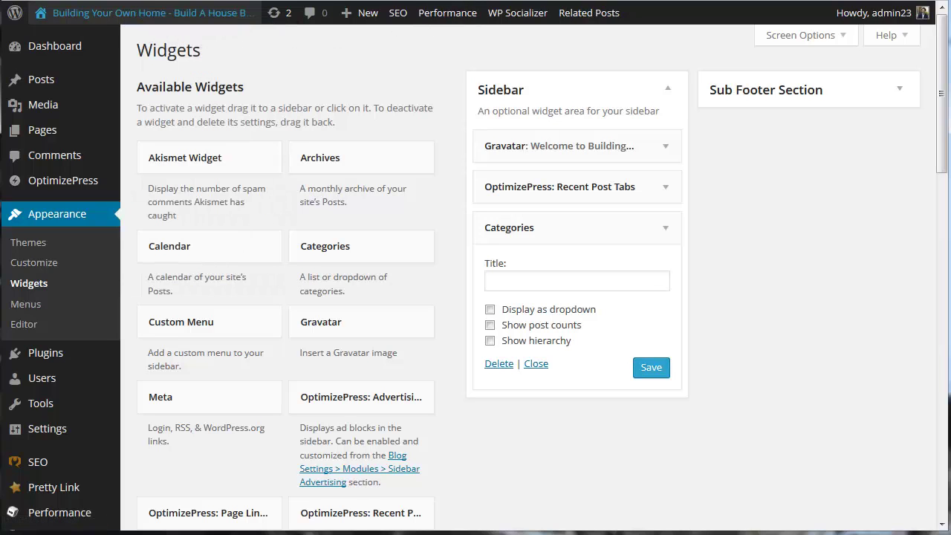
{"action": "key", "text": "ctrl+Tab"}
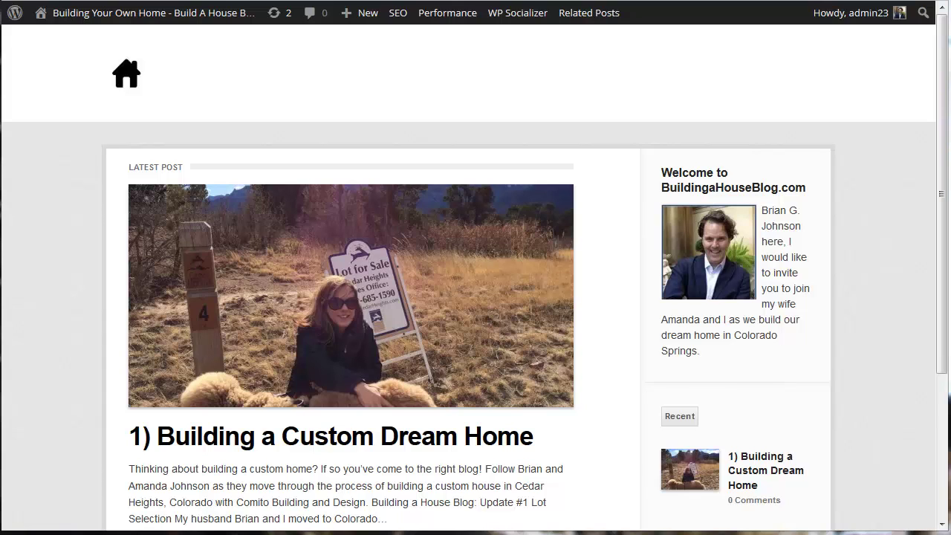
Highlight parts of the live blog's sidebar and front page, then return to the Widgets tab
{"action": "mouse_move", "coordinate": [644, 134]}
{"action": "left_mouse_down"}
{"action": "mouse_move", "coordinate": [643, 478]}
{"action": "mouse_move", "coordinate": [799, 474]}
{"action": "mouse_move", "coordinate": [834, 149]}
{"action": "mouse_move", "coordinate": [683, 121]}
{"action": "left_mouse_up"}
{"action": "mouse_move", "coordinate": [488, 94]}
{"action": "left_mouse_down"}
{"action": "mouse_move", "coordinate": [547, 106]}
{"action": "mouse_move", "coordinate": [576, 140]}
{"action": "mouse_move", "coordinate": [574, 128]}
{"action": "mouse_move", "coordinate": [540, 133]}
{"action": "left_mouse_up"}
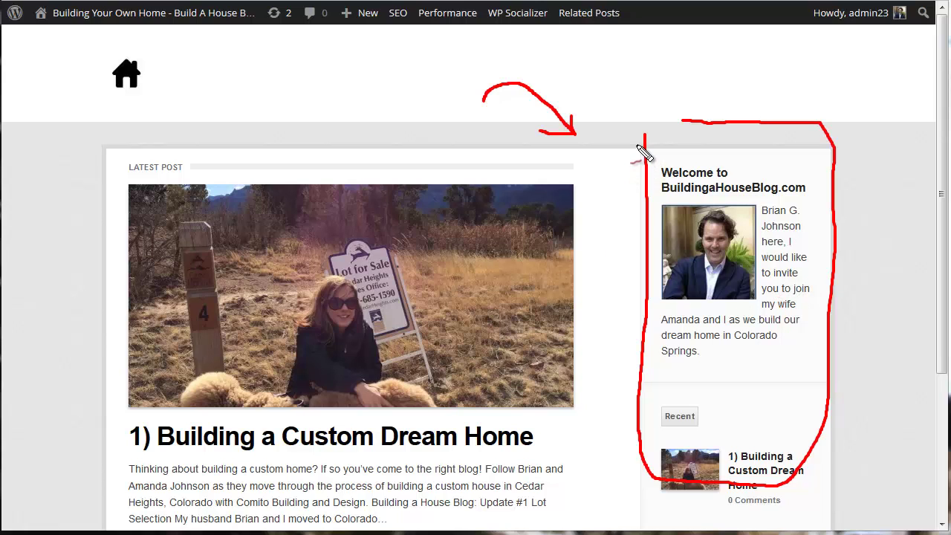
{"action": "left_click_drag", "start_coordinate": [637, 147], "coordinate": [638, 239]}
{"action": "mouse_move", "coordinate": [360, 429]}
{"action": "left_mouse_down"}
{"action": "mouse_move", "coordinate": [512, 428]}
{"action": "mouse_move", "coordinate": [490, 417]}
{"action": "mouse_move", "coordinate": [490, 435]}
{"action": "left_mouse_up"}
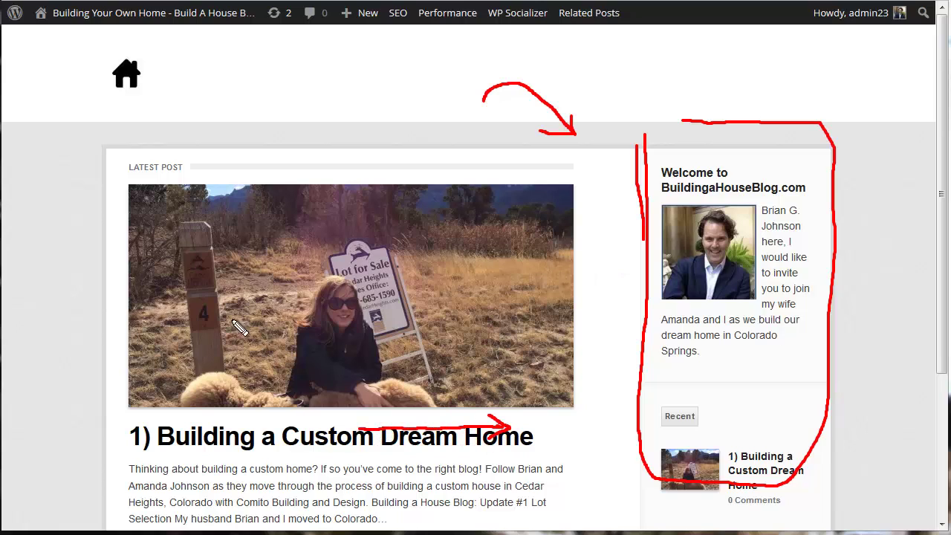
{"action": "mouse_move", "coordinate": [87, 245]}
{"action": "left_mouse_down"}
{"action": "mouse_move", "coordinate": [53, 347]}
{"action": "mouse_move", "coordinate": [72, 343]}
{"action": "mouse_move", "coordinate": [92, 362]}
{"action": "left_mouse_up"}
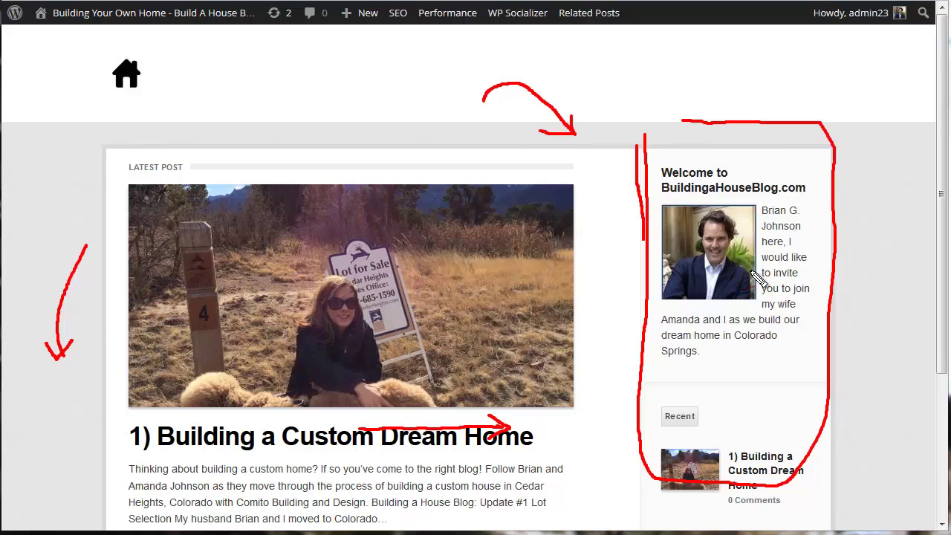
{"action": "key", "text": "Escape"}
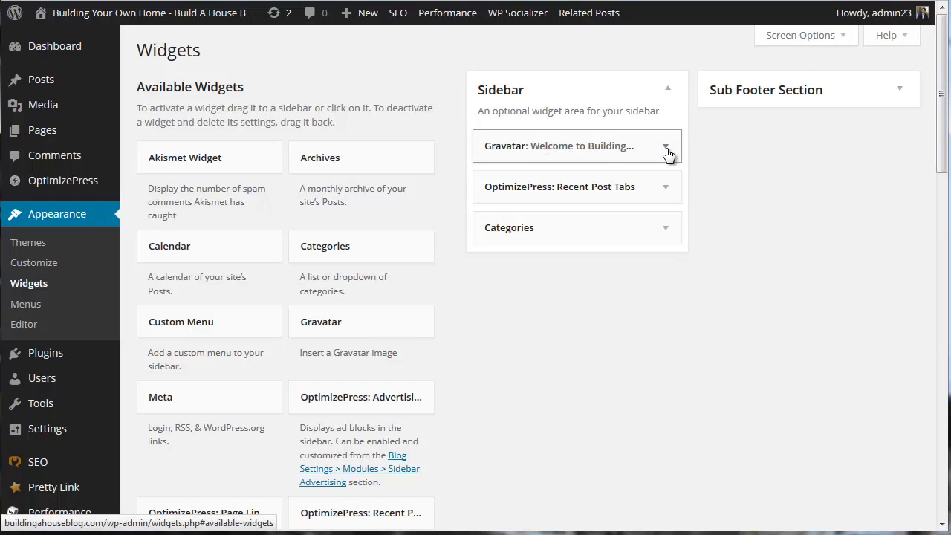
Expand the Gravatar widget, showing its welcome title, Large (128 pixels) size and Left alignment
{"action": "left_click_drag", "start_coordinate": [671, 148], "coordinate": [666, 148]}
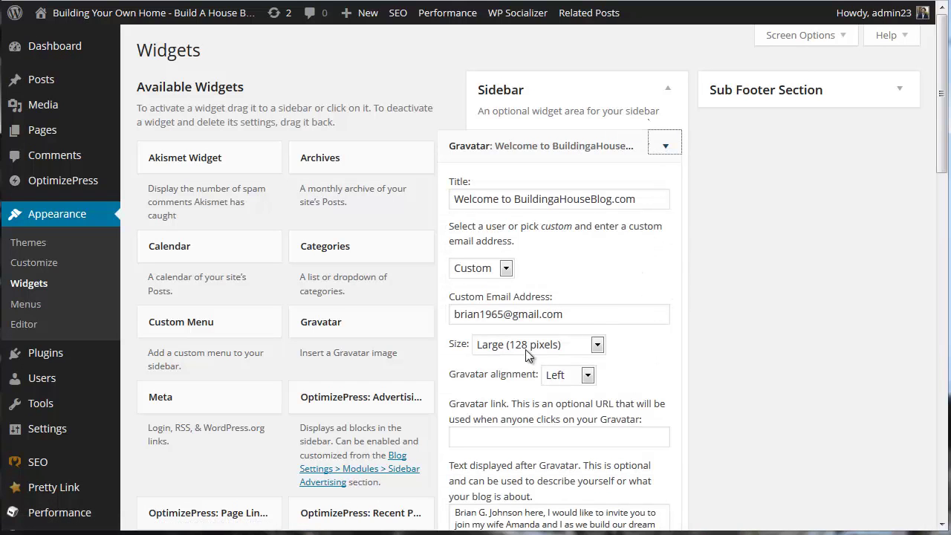
{"action": "scroll", "coordinate": [554, 335], "scroll_direction": "down", "scroll_amount": 2}
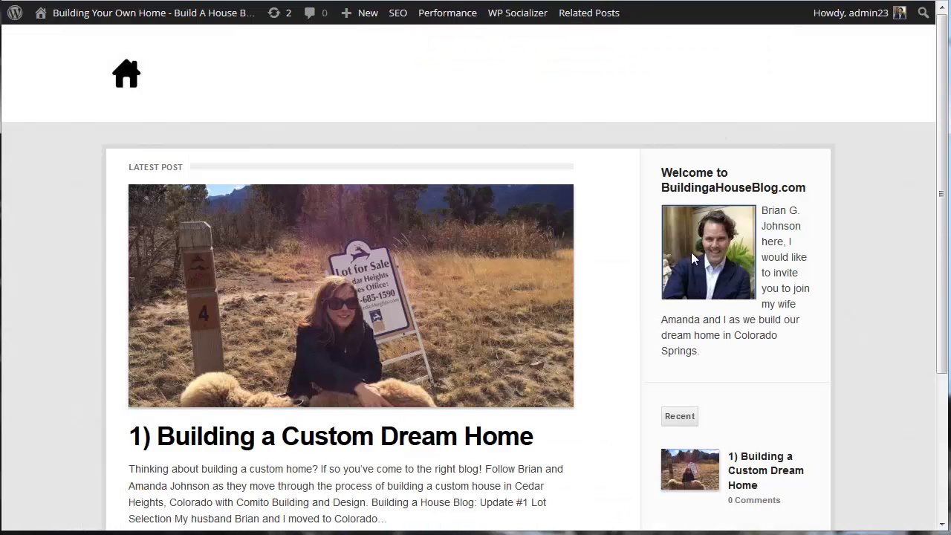
{"action": "left_click_drag", "start_coordinate": [761, 210], "coordinate": [702, 352]}
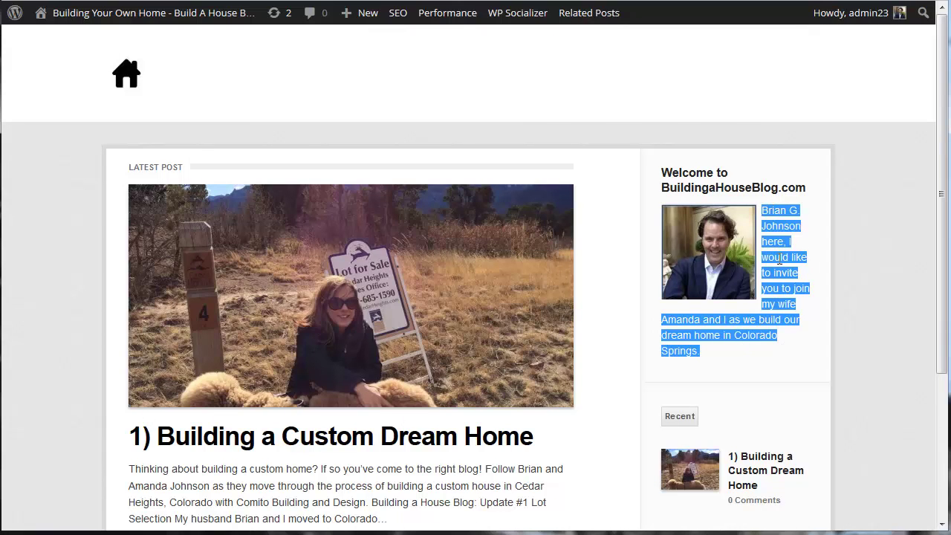
{"action": "left_click", "coordinate": [810, 326]}
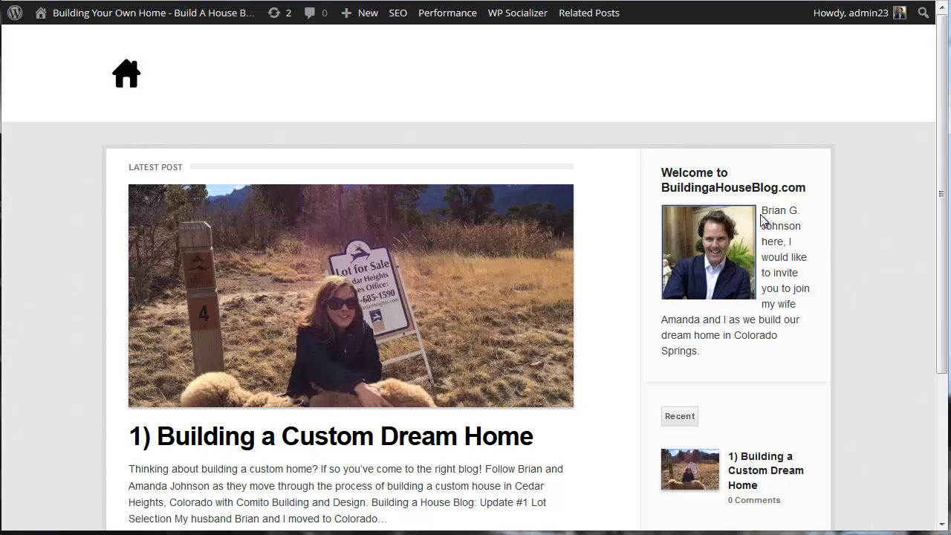
{"action": "left_click_drag", "start_coordinate": [772, 215], "coordinate": [800, 319]}
{"action": "left_click", "coordinate": [799, 319]}
Set Gravatar alignment to None, save and collapse the widget, then demonstrate dragging Archives to the Sidebar
{"action": "left_click_drag", "start_coordinate": [756, 211], "coordinate": [790, 289]}
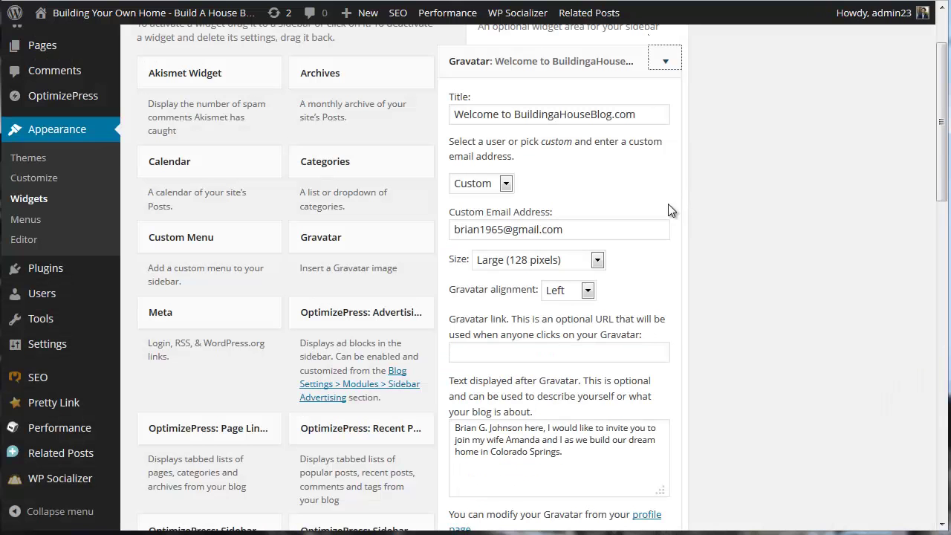
{"action": "left_click", "coordinate": [587, 289]}
{"action": "left_click", "coordinate": [577, 307]}
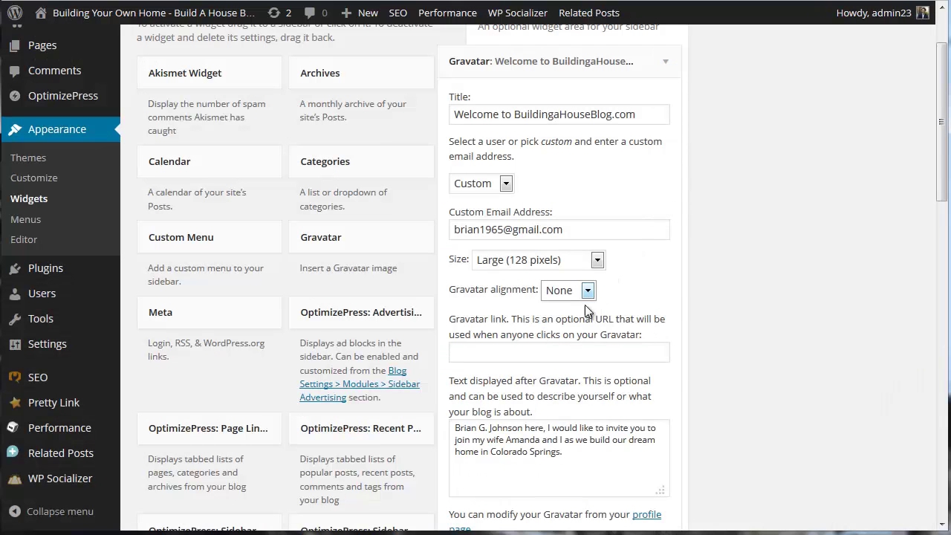
{"action": "scroll", "coordinate": [677, 287], "scroll_direction": "down", "scroll_amount": 3}
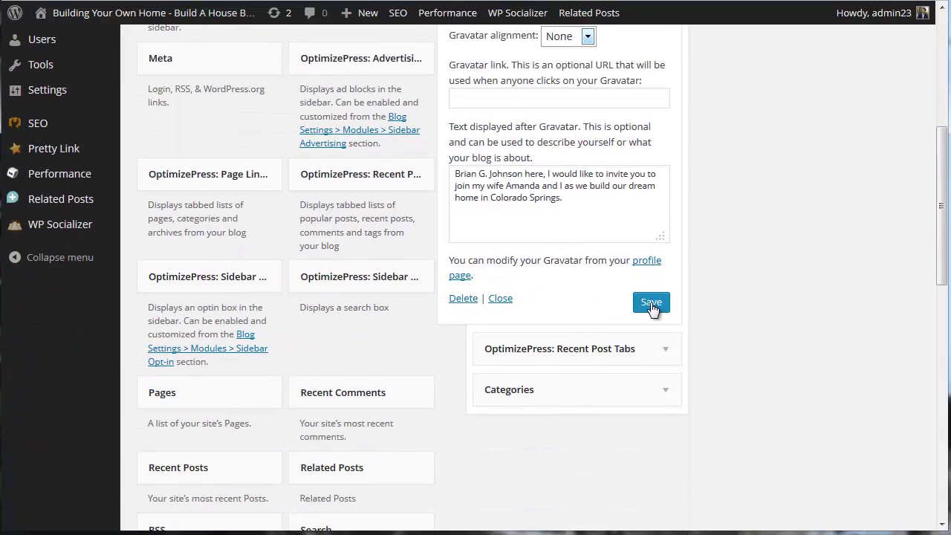
{"action": "left_click", "coordinate": [650, 302]}
{"action": "scroll", "coordinate": [812, 217], "scroll_direction": "up", "scroll_amount": 4}
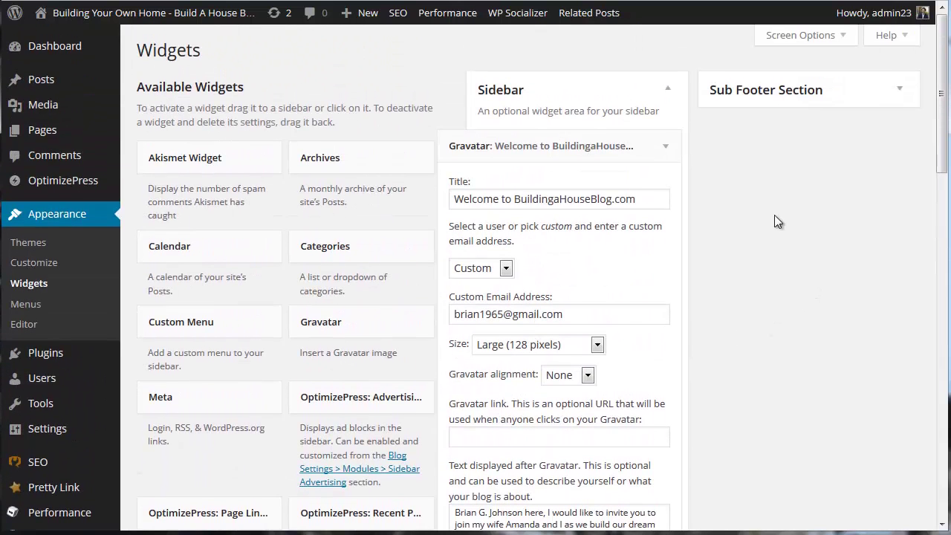
{"action": "left_click", "coordinate": [665, 148]}
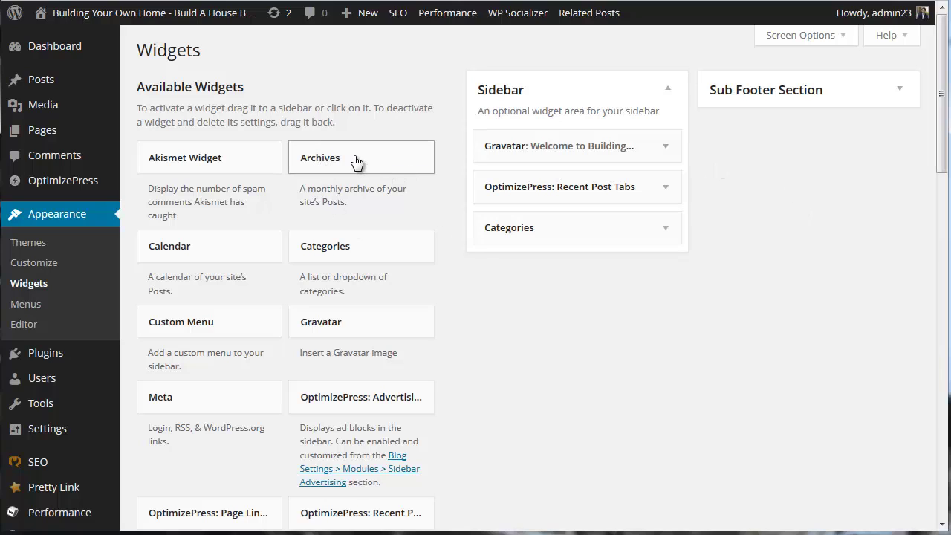
{"action": "mouse_move", "coordinate": [356, 161]}
{"action": "left_mouse_down"}
{"action": "mouse_move", "coordinate": [432, 227]}
{"action": "mouse_move", "coordinate": [535, 257]}
{"action": "mouse_move", "coordinate": [352, 171]}
{"action": "mouse_move", "coordinate": [334, 146]}
{"action": "mouse_move", "coordinate": [346, 159]}
{"action": "left_mouse_up"}
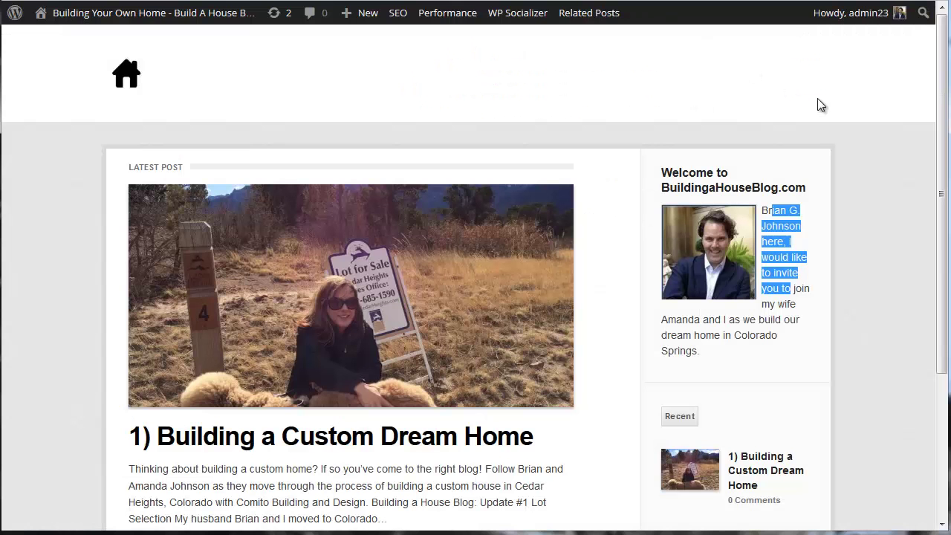
Reload the blog to see the new layout, then set the Gravatar size to Extra Large (256 pixels) and save
{"action": "left_click", "coordinate": [819, 153]}
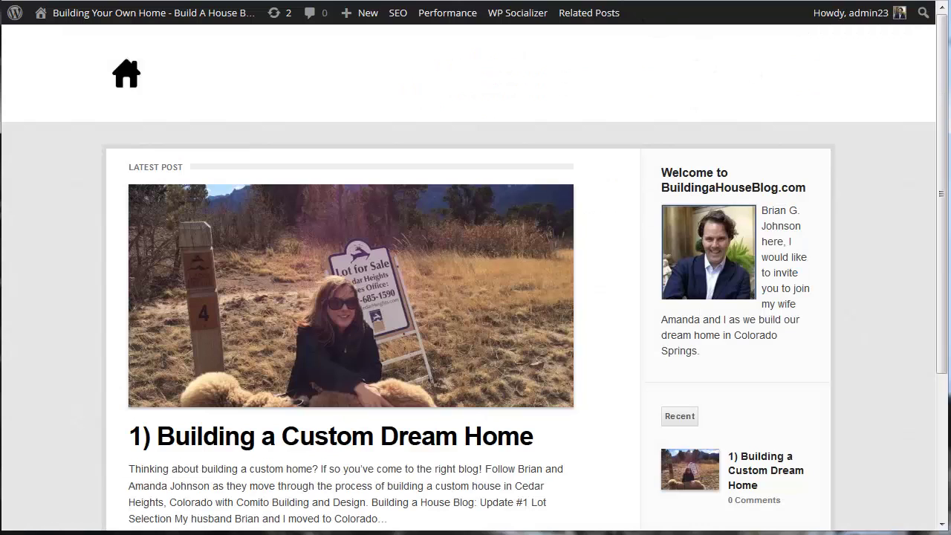
{"action": "key", "text": "F5"}
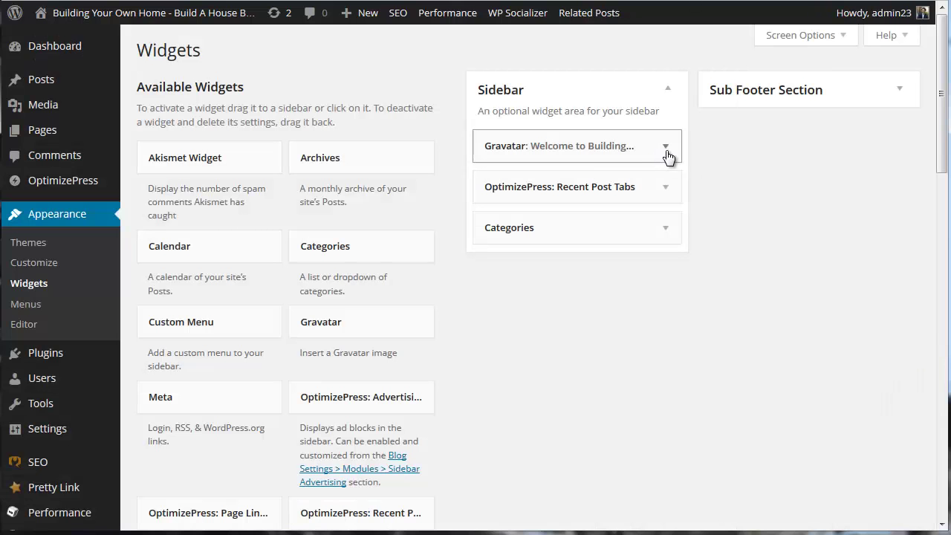
{"action": "left_click", "coordinate": [666, 151]}
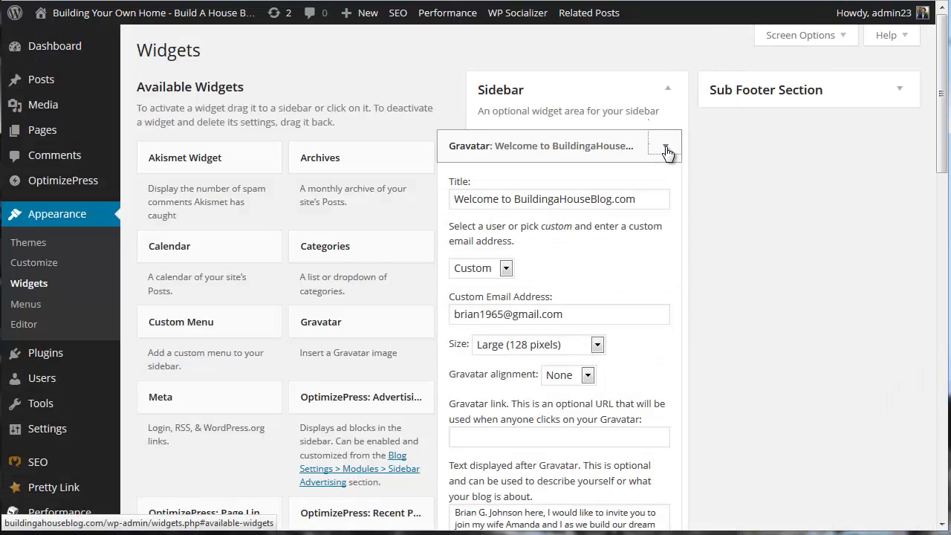
{"action": "left_click", "coordinate": [597, 345]}
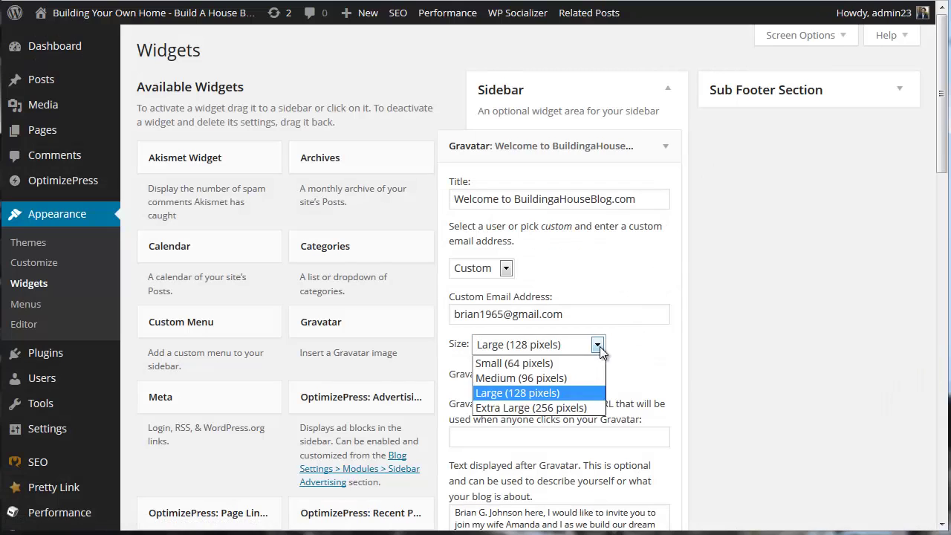
{"action": "left_click", "coordinate": [530, 407]}
{"action": "scroll", "coordinate": [720, 288], "scroll_direction": "down", "scroll_amount": 1}
{"action": "scroll", "coordinate": [719, 288], "scroll_direction": "down", "scroll_amount": 1}
{"action": "left_click", "coordinate": [650, 471]}
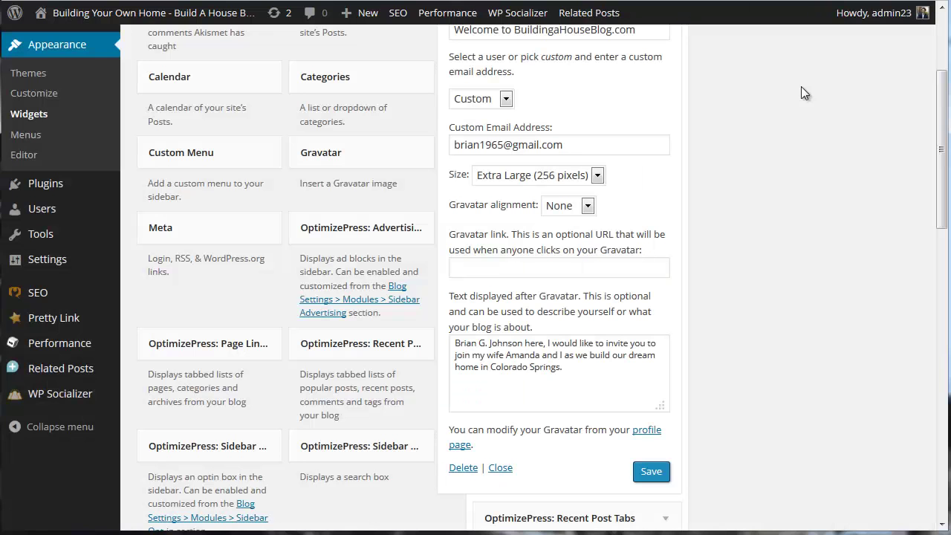
Set the Gravatar to Large (128 pixels) with Center alignment and save the widget
{"action": "left_click", "coordinate": [597, 177]}
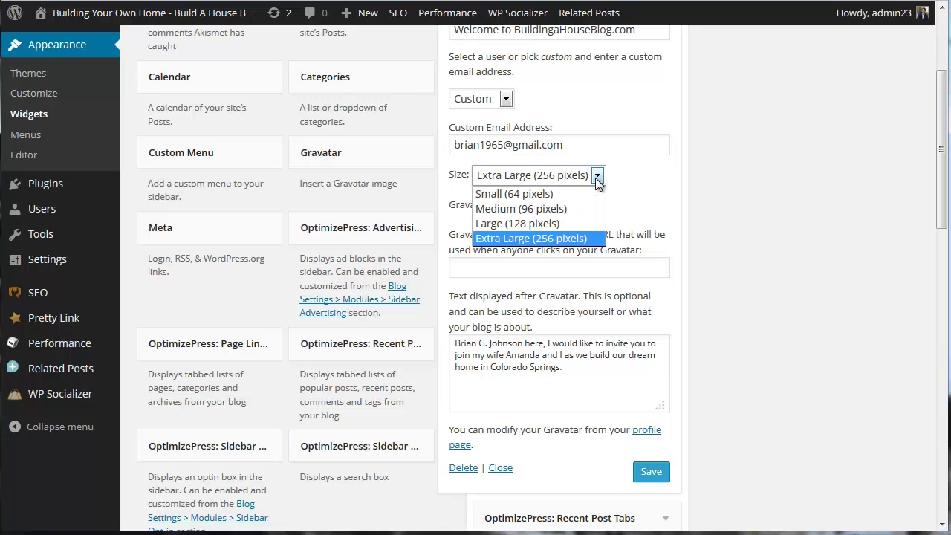
{"action": "left_click", "coordinate": [571, 225]}
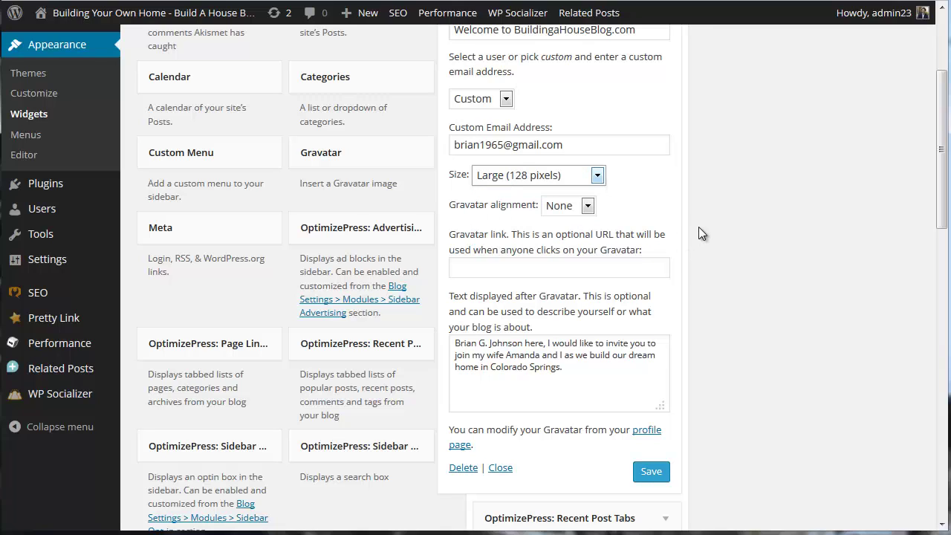
{"action": "left_click", "coordinate": [587, 208]}
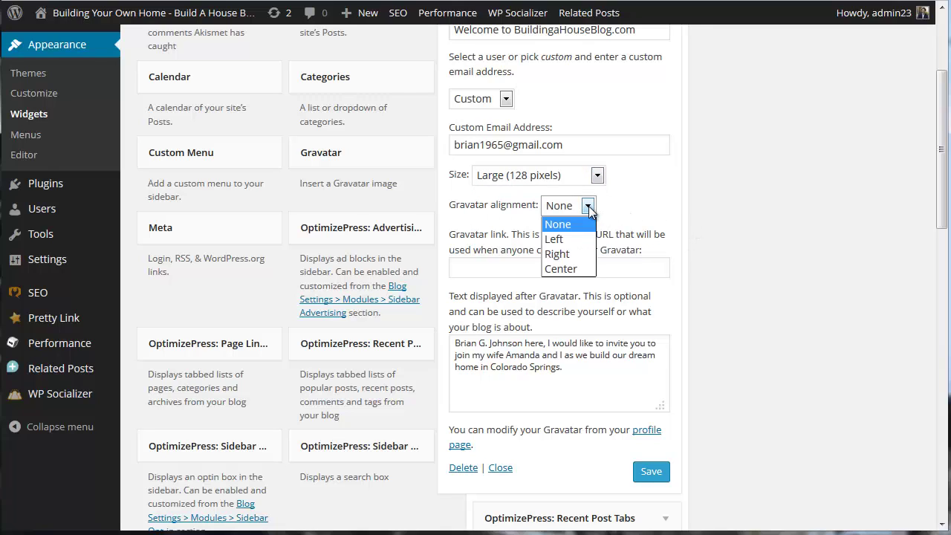
{"action": "left_click", "coordinate": [574, 269]}
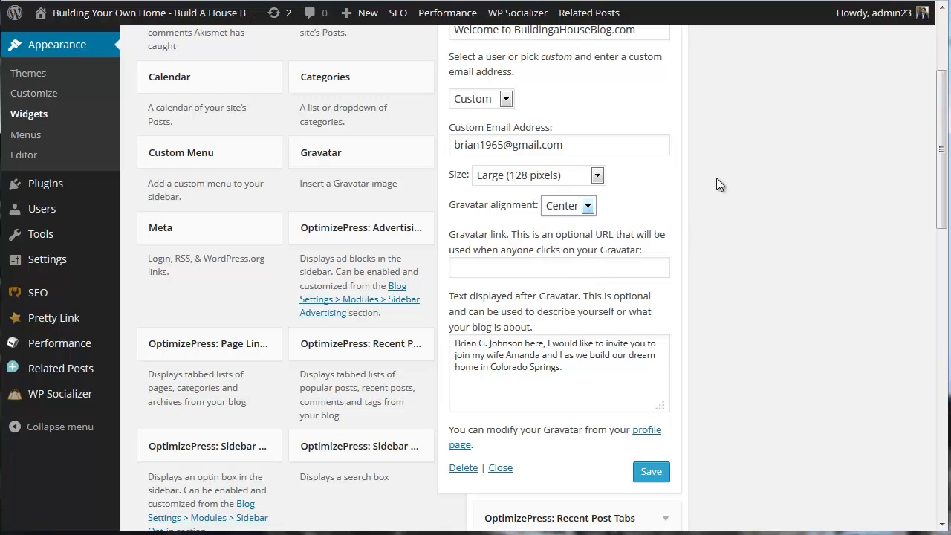
{"action": "left_click", "coordinate": [658, 473]}
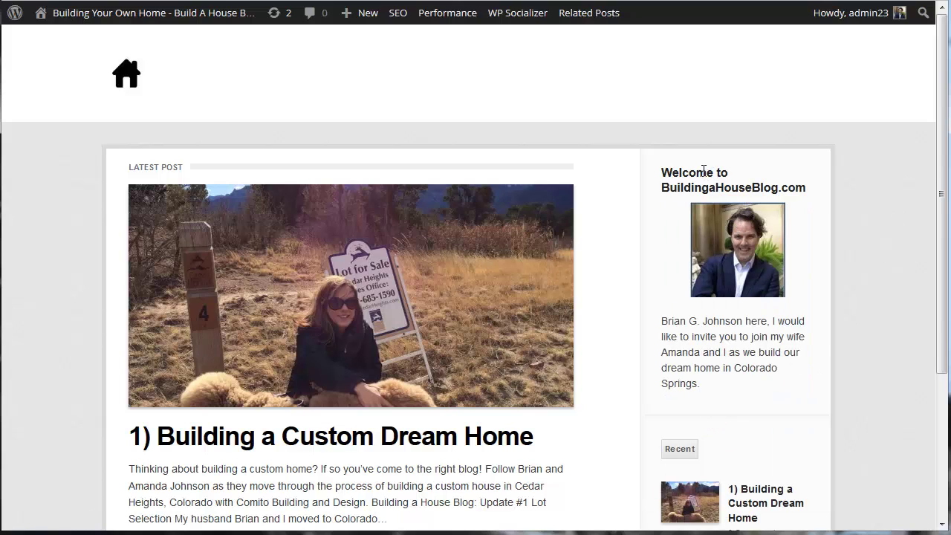
{"action": "left_click_drag", "start_coordinate": [806, 188], "coordinate": [684, 148]}
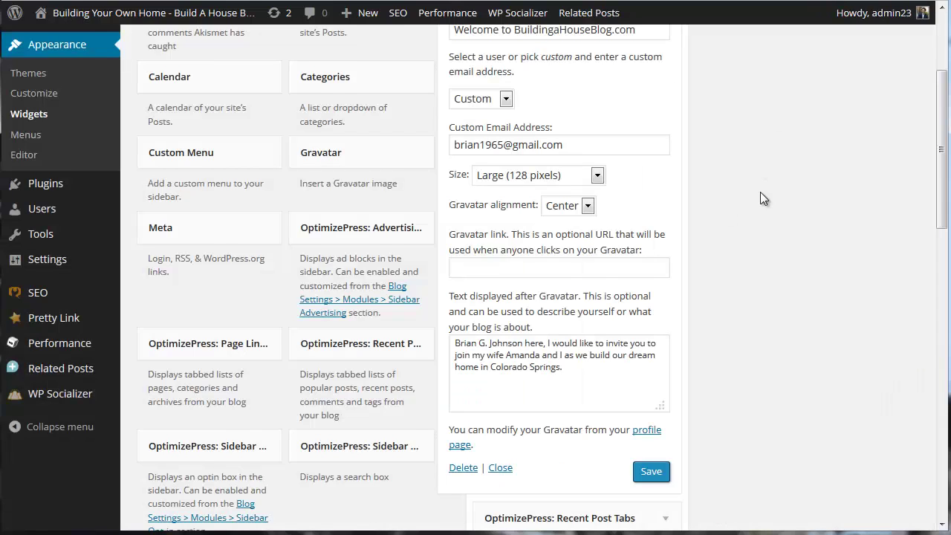
Wrap the title 'Welcome to BuildingaHouseBlog.com' in <center></center> tags, save, and view the blog
{"action": "scroll", "coordinate": [760, 191], "scroll_direction": "up", "scroll_amount": 3}
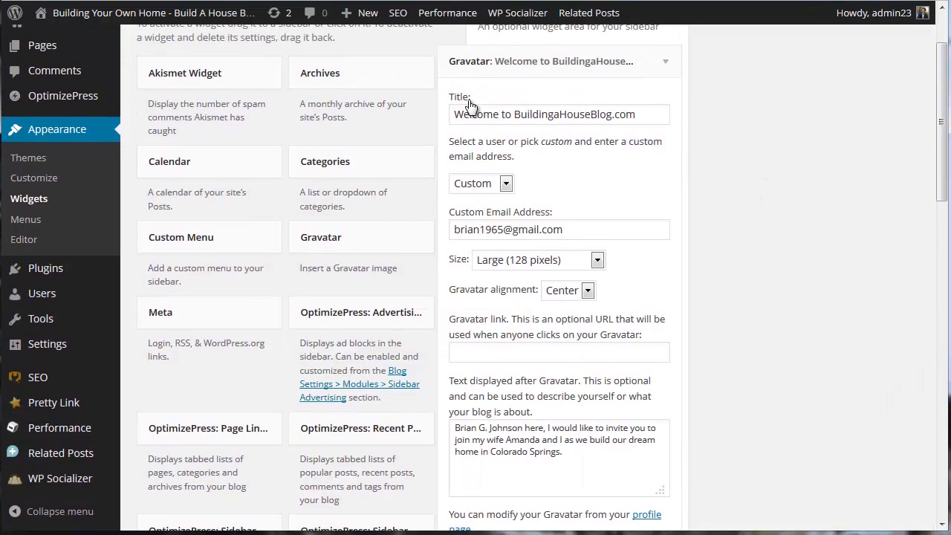
{"action": "left_click", "coordinate": [452, 114]}
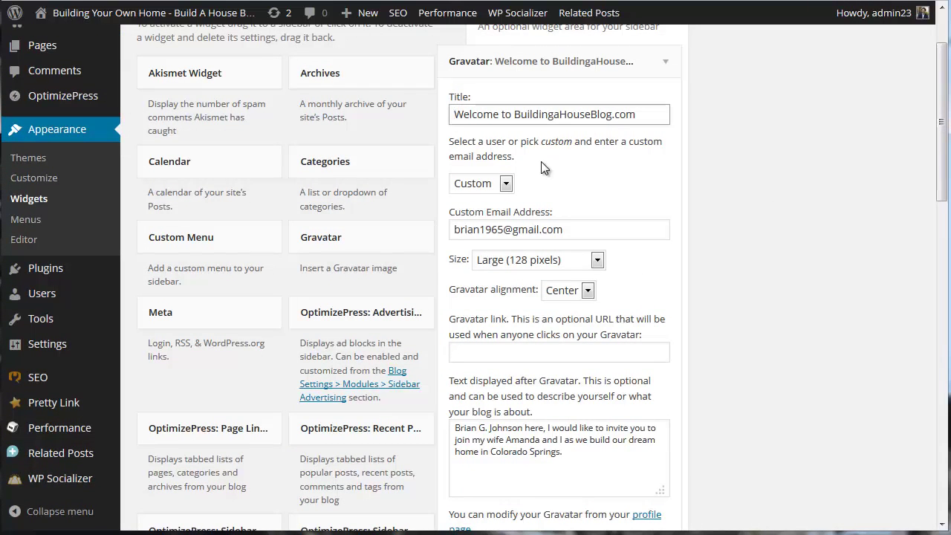
{"action": "type", "text": "<center"}
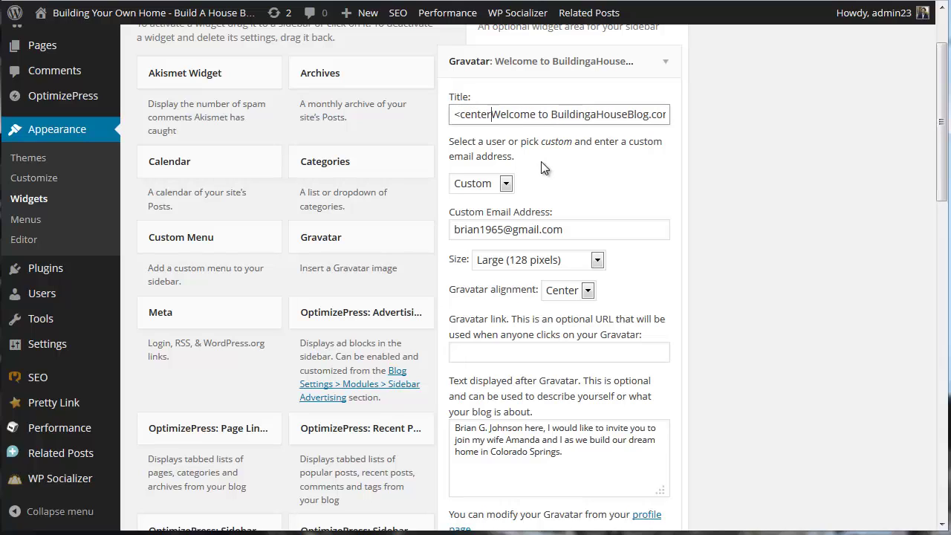
{"action": "type", "text": ">"}
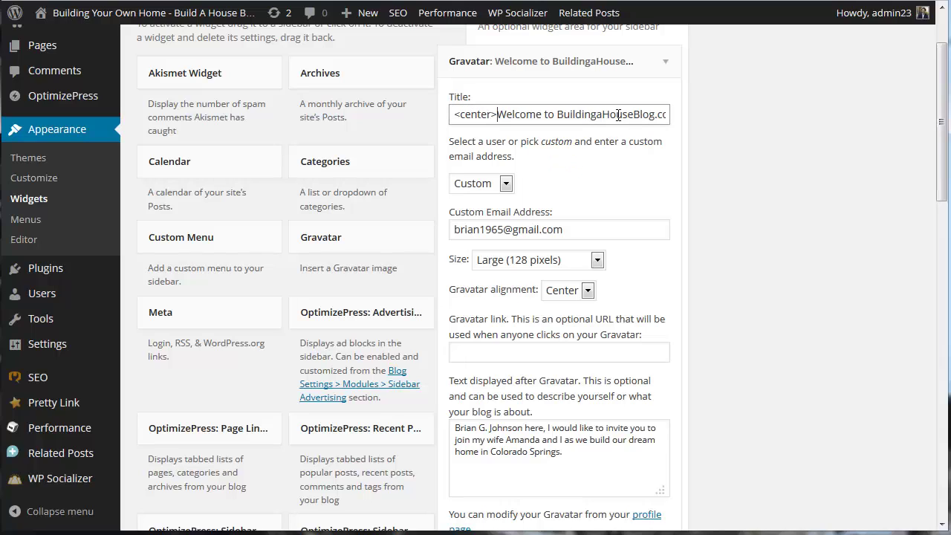
{"action": "left_click_drag", "start_coordinate": [617, 115], "coordinate": [683, 121]}
{"action": "key", "text": "Right"}
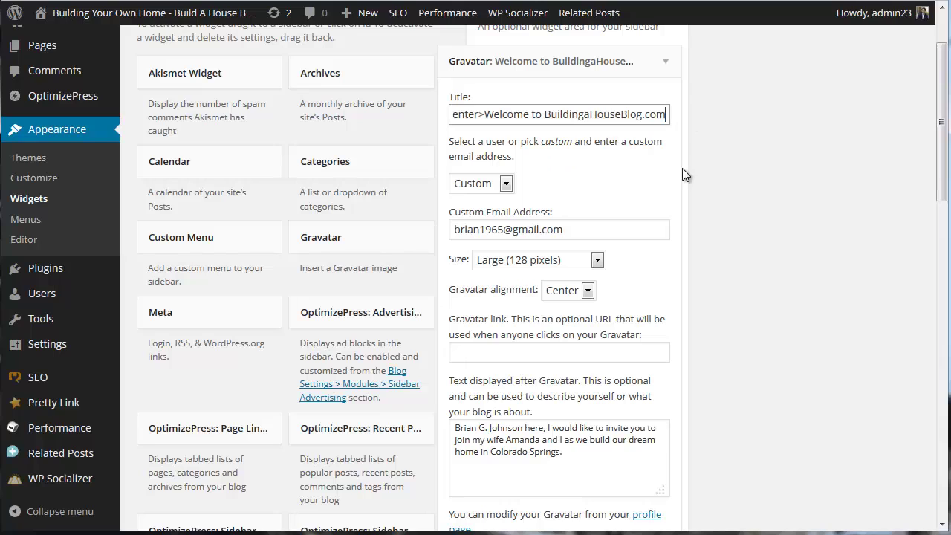
{"action": "type", "text": "</c"}
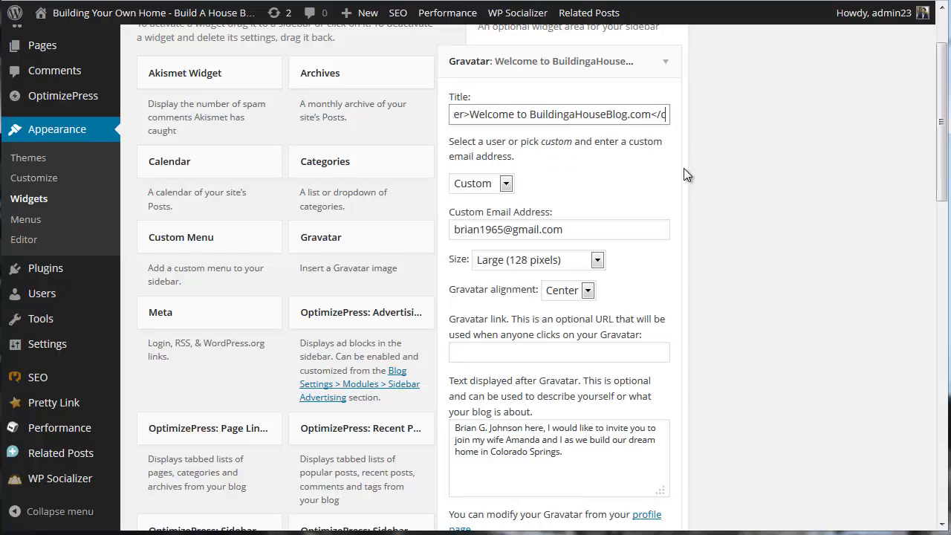
{"action": "type", "text": "enter"}
{"action": "key", "text": "BackSpace"}
{"action": "key", "text": "BackSpace"}
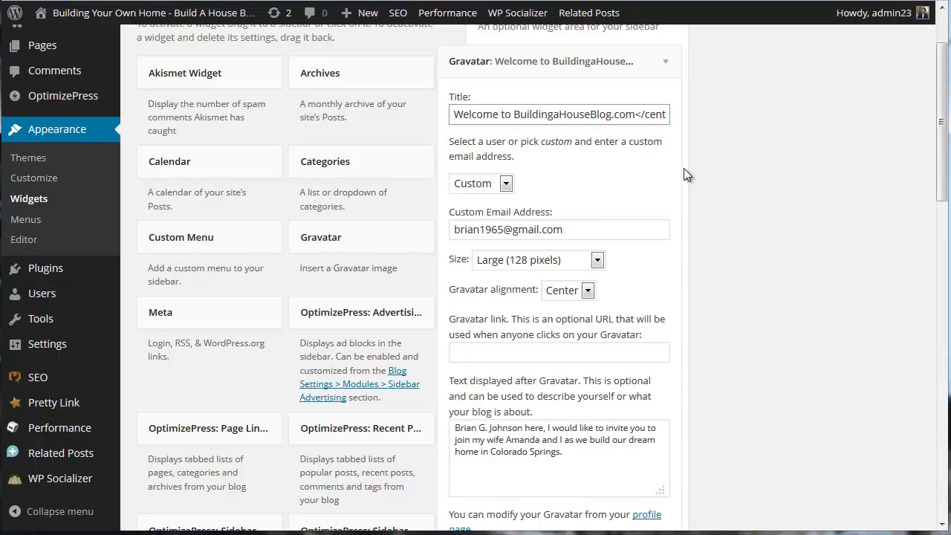
{"action": "type", "text": "er>"}
{"action": "scroll", "coordinate": [777, 227], "scroll_direction": "down", "scroll_amount": 4}
{"action": "left_click", "coordinate": [668, 394]}
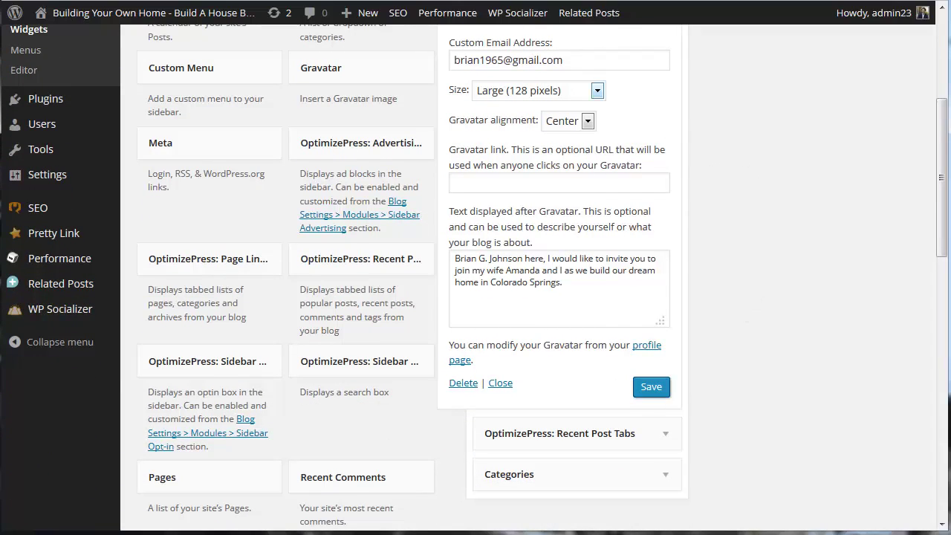
{"action": "key", "text": "ctrl+Tab"}
{"action": "left_click", "coordinate": [788, 155]}
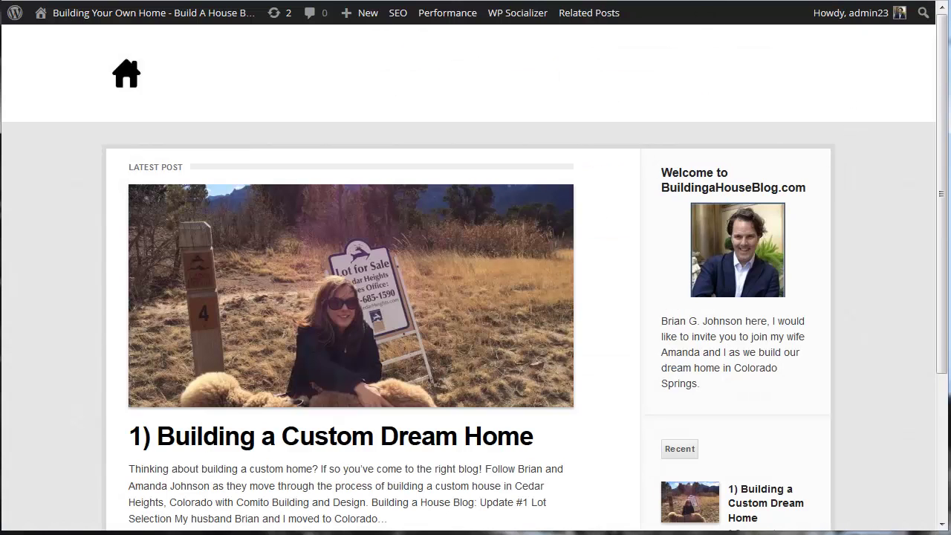
Reload the blog, save the Gravatar widget again, and check the centered welcome title
{"action": "key", "text": "F5"}
{"action": "key", "text": "F5"}
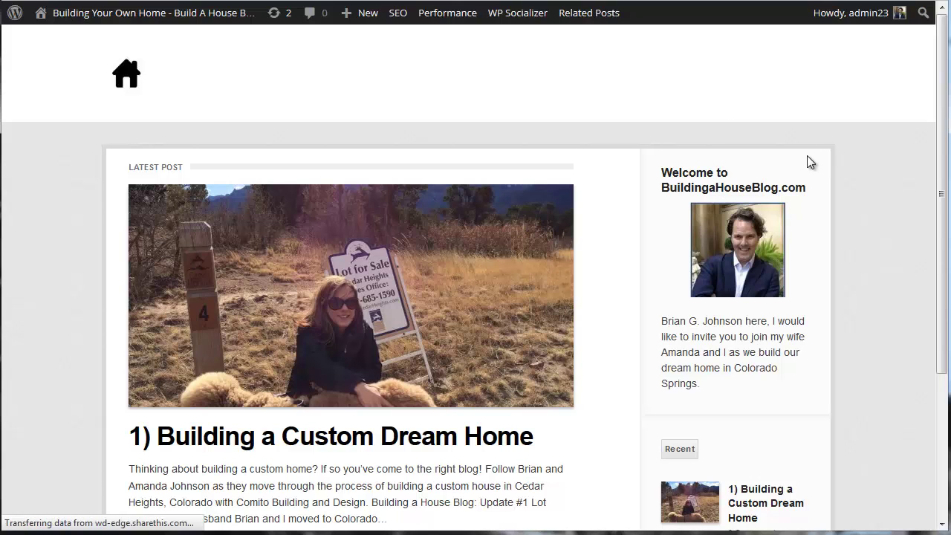
{"action": "key", "text": "ctrl+Tab"}
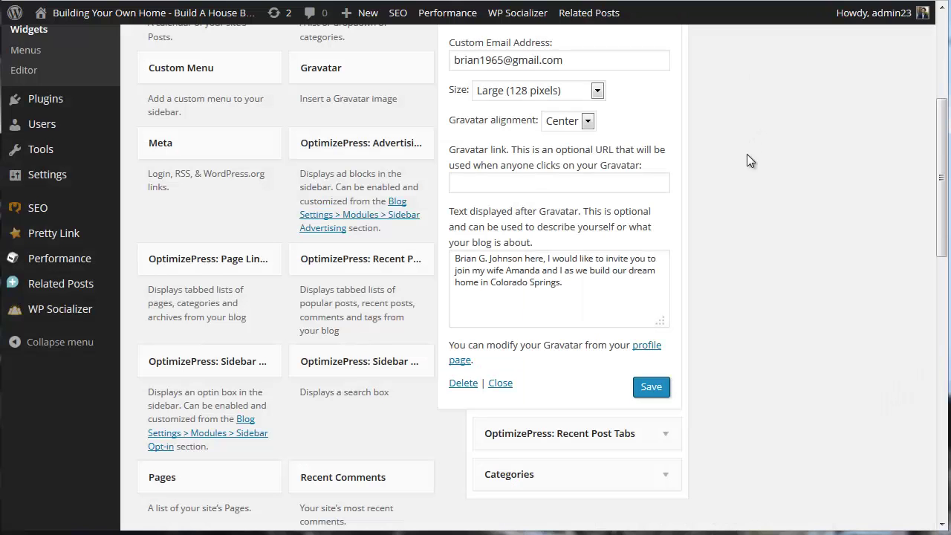
{"action": "left_click", "coordinate": [650, 386]}
{"action": "left_click", "coordinate": [651, 387]}
{"action": "scroll", "coordinate": [764, 310], "scroll_direction": "up", "scroll_amount": 3}
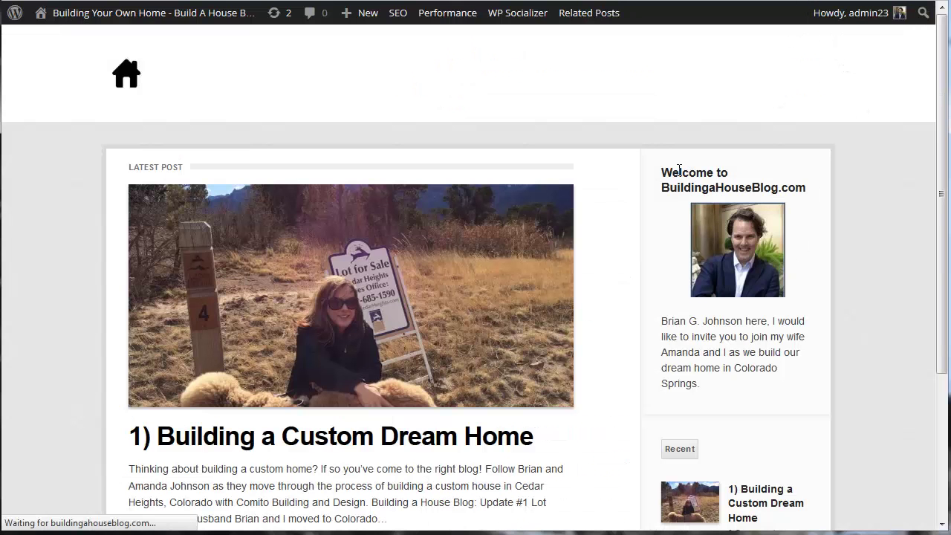
{"action": "left_click_drag", "start_coordinate": [677, 173], "coordinate": [808, 205]}
{"action": "left_click", "coordinate": [808, 205]}
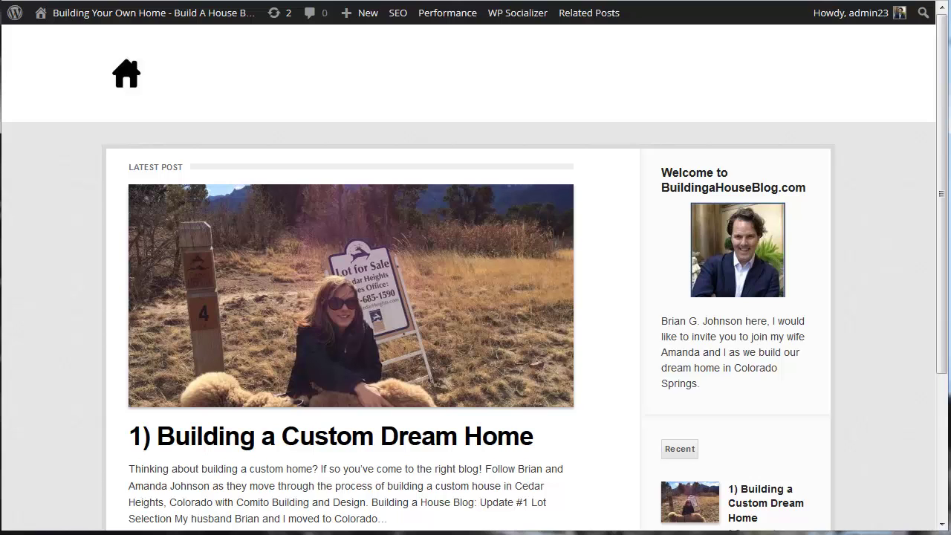
Collapse the Gravatar widget and review the Sidebar's Gravatar, Recent Post Tabs and Categories widgets
{"action": "key", "text": "ctrl+Tab"}
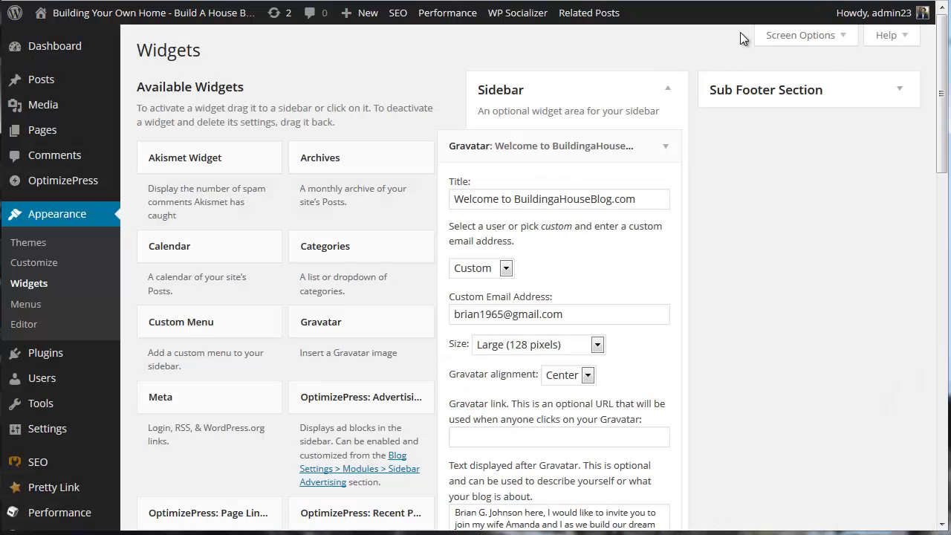
{"action": "left_click", "coordinate": [666, 149]}
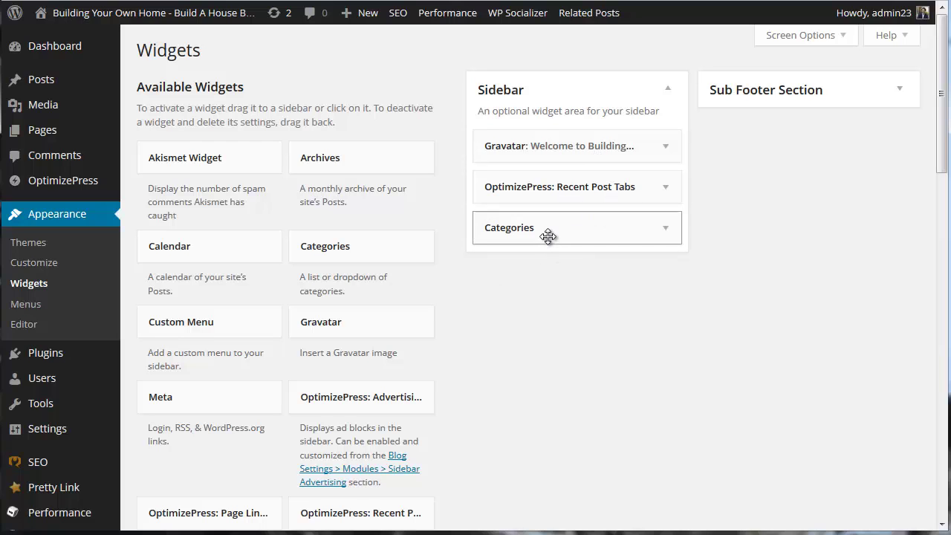
{"action": "scroll", "coordinate": [606, 316], "scroll_direction": "down", "scroll_amount": 3}
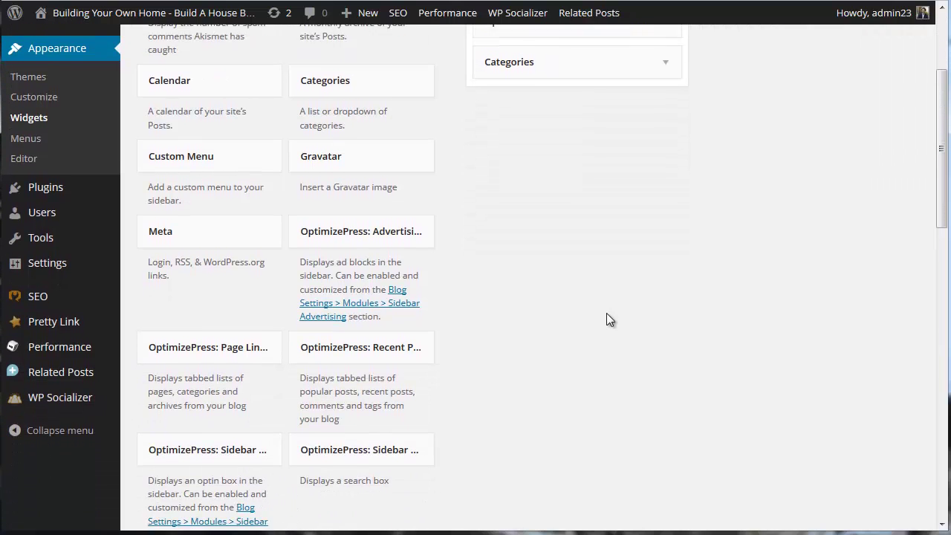
{"action": "scroll", "coordinate": [606, 313], "scroll_direction": "down", "scroll_amount": 2}
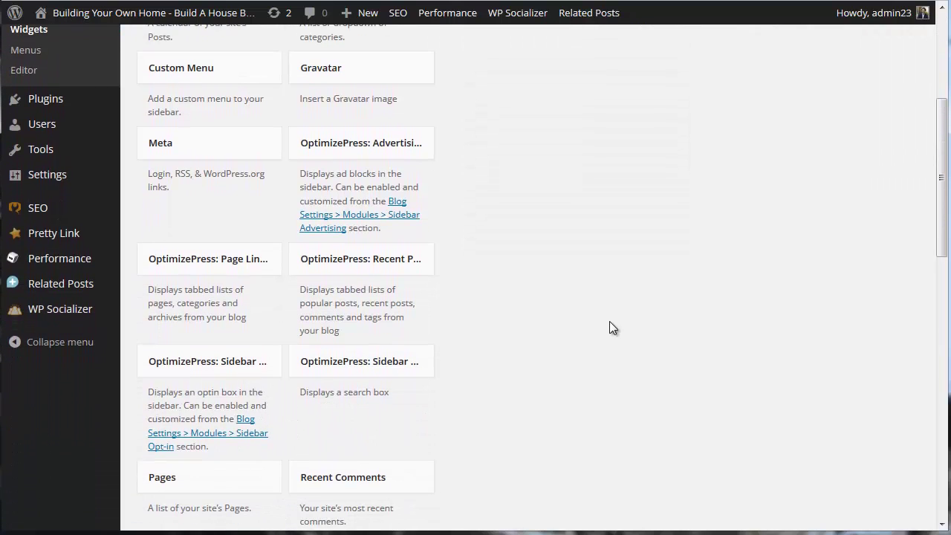
{"action": "scroll", "coordinate": [609, 321], "scroll_direction": "up", "scroll_amount": 5}
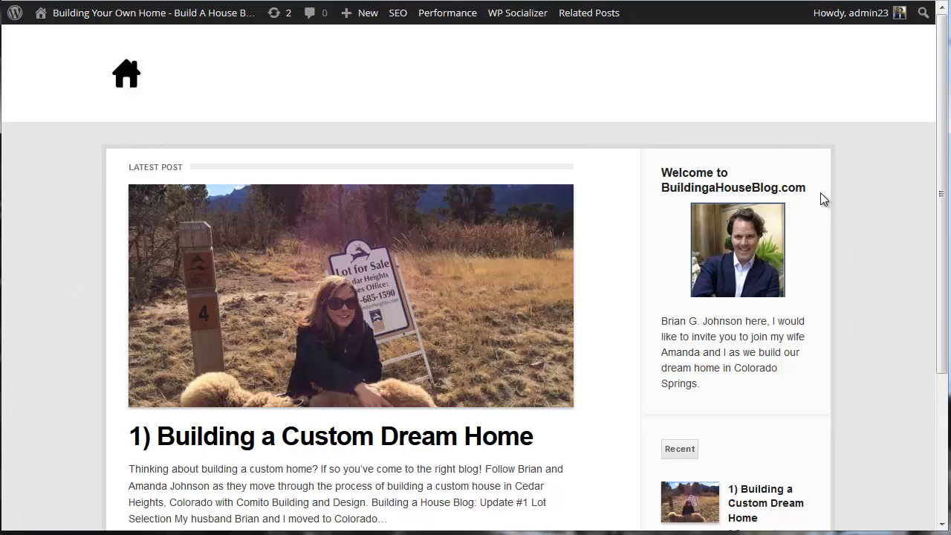
Highlight the sidebar welcome widget's title, Gravatar photo and bio text on the live blog
{"action": "scroll", "coordinate": [817, 250], "scroll_direction": "down", "scroll_amount": 2}
{"action": "scroll", "coordinate": [827, 276], "scroll_direction": "up", "scroll_amount": 2}
{"action": "left_click_drag", "start_coordinate": [674, 157], "coordinate": [807, 356]}
Go to the Building A Home category archive, showing '1) Building a Custom Dream Home'
{"action": "scroll", "coordinate": [810, 362], "scroll_direction": "down", "scroll_amount": 3}
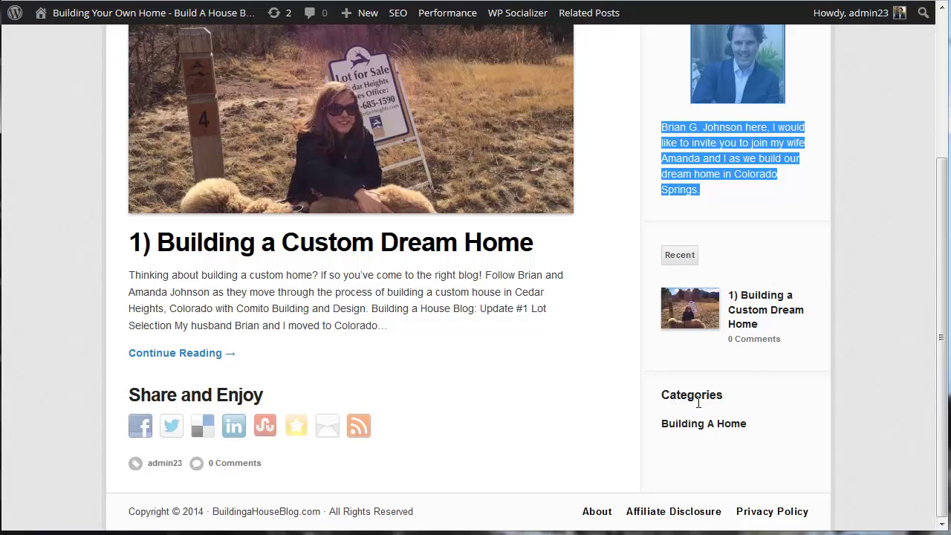
{"action": "left_click", "coordinate": [692, 432]}
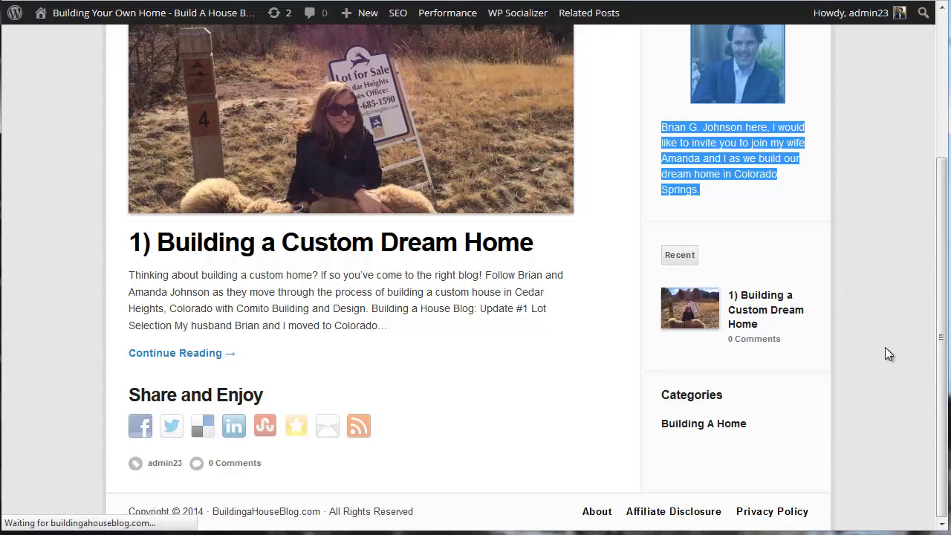
{"action": "scroll", "coordinate": [431, 276], "scroll_direction": "down", "scroll_amount": 2}
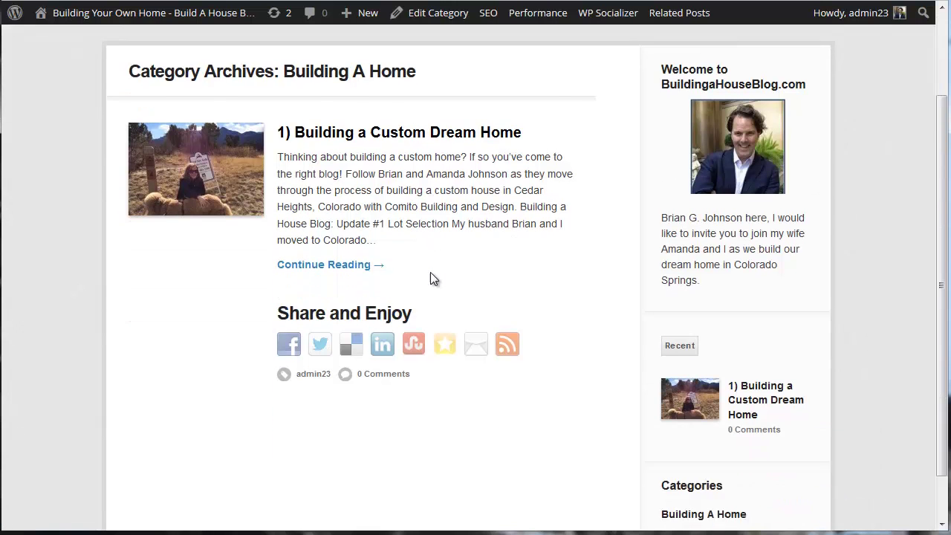
{"action": "scroll", "coordinate": [483, 371], "scroll_direction": "up", "scroll_amount": 2}
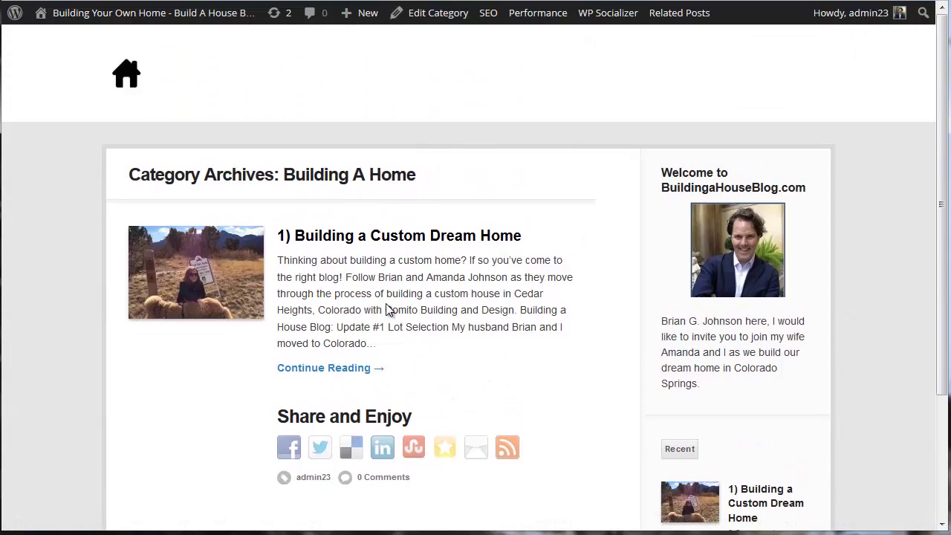